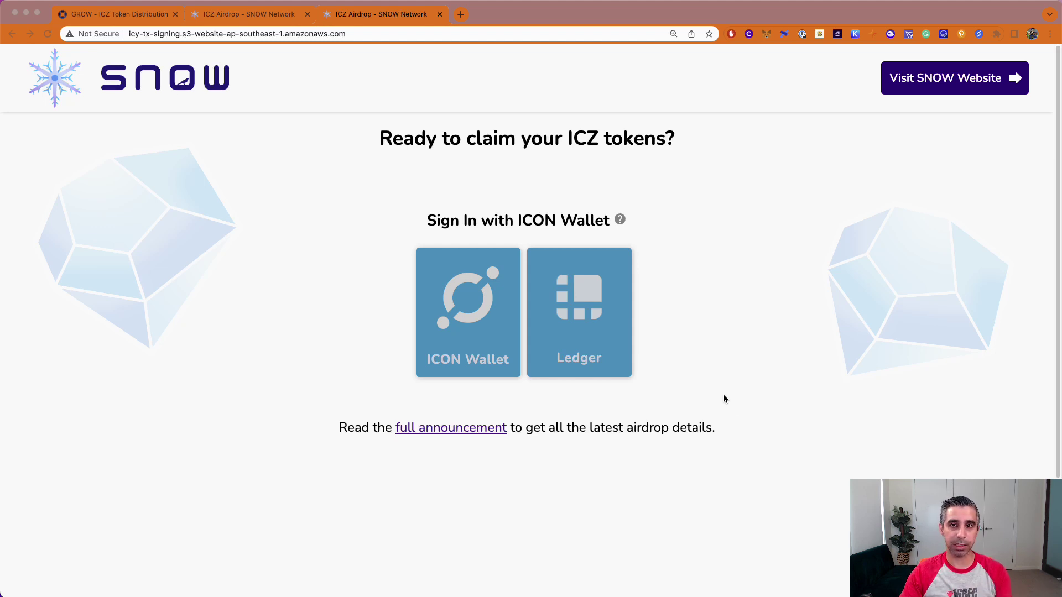
Return to the ICZ claim page tab and start ICON Wallet sign-in via Hana
click(820, 229)
click(256, 21)
click(379, 21)
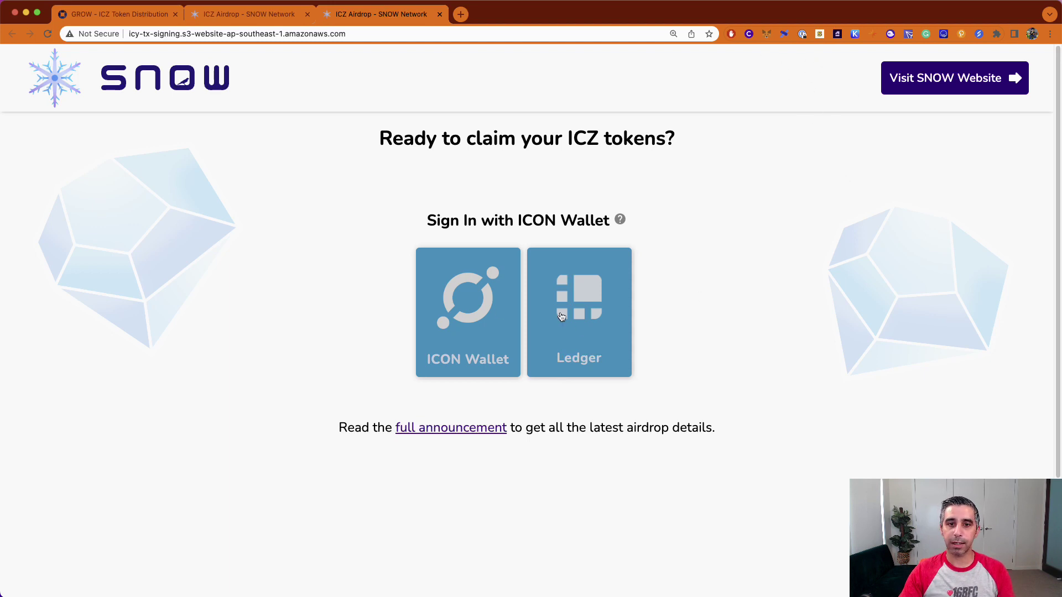
click(464, 321)
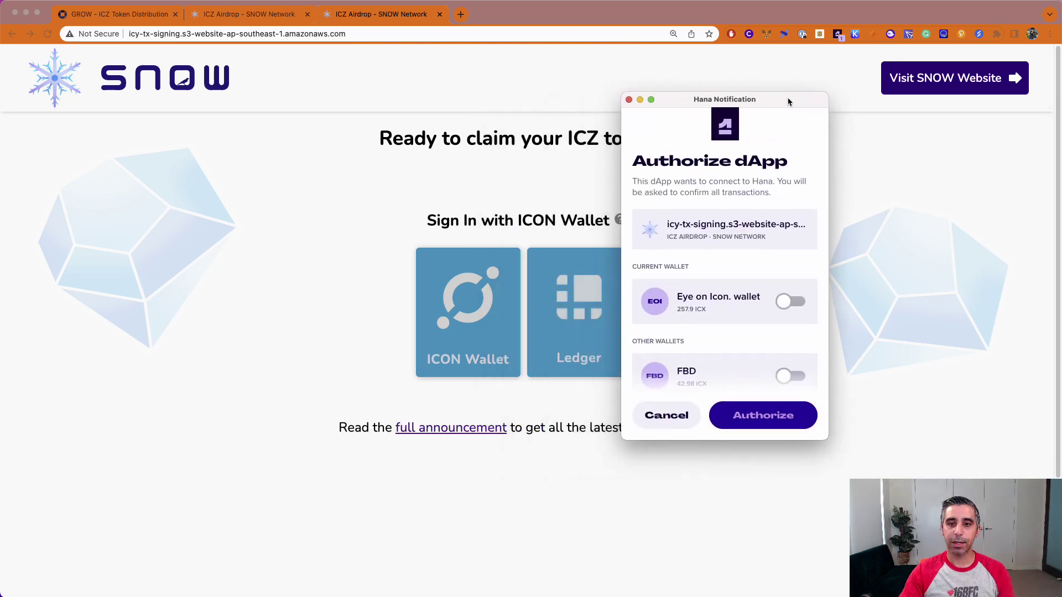
Authorize the airdrop site in Hana using the 257.9 ICX wallet
click(796, 306)
click(772, 419)
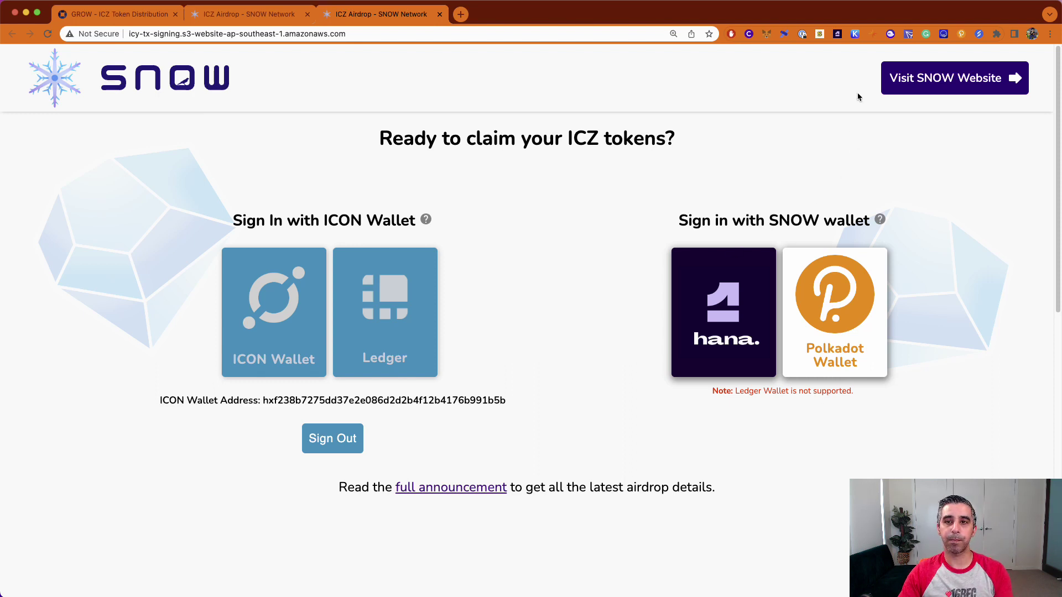
Inspect the Hana wallet's address list, checking its SNOW address, then close the panel
click(838, 35)
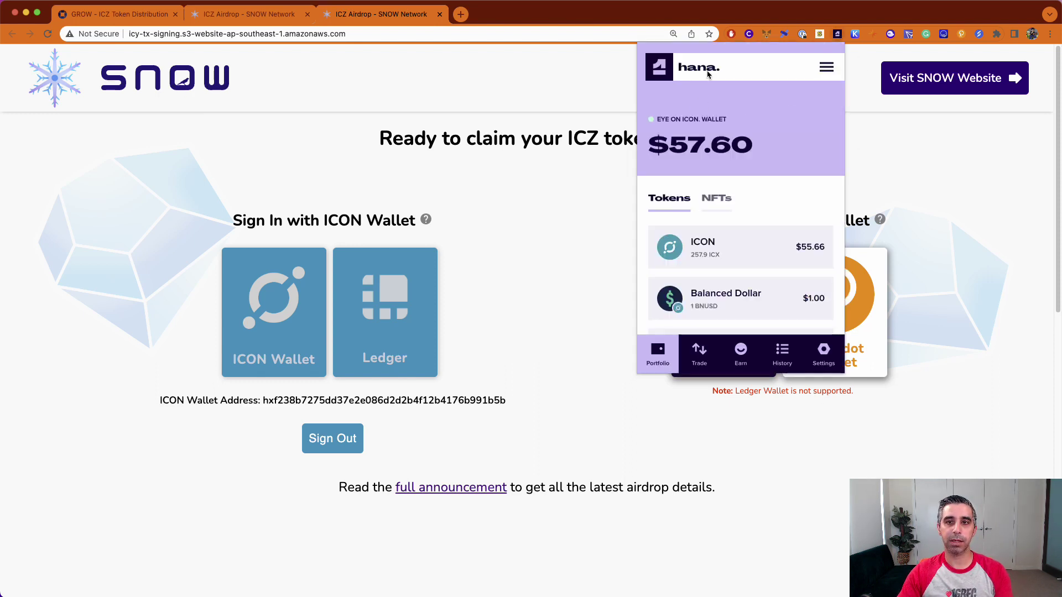
click(706, 120)
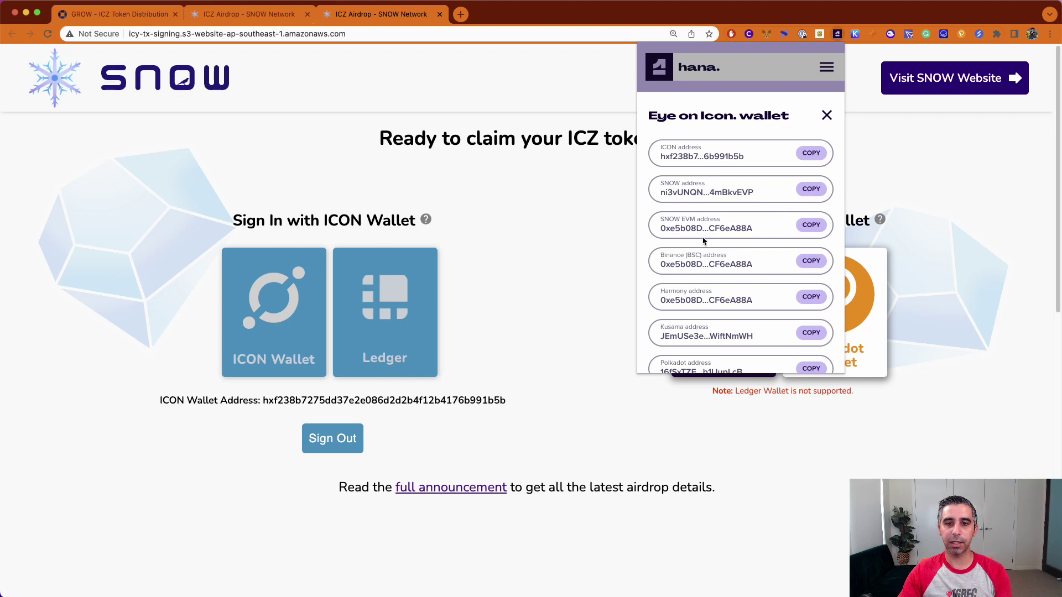
scroll(710, 309, down, 2)
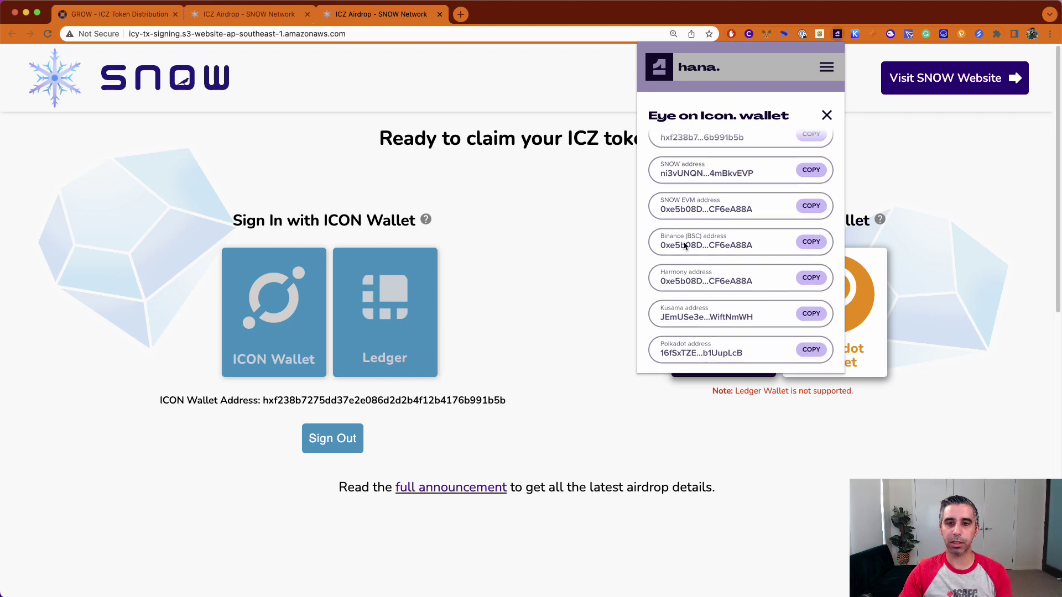
scroll(708, 241, up, 2)
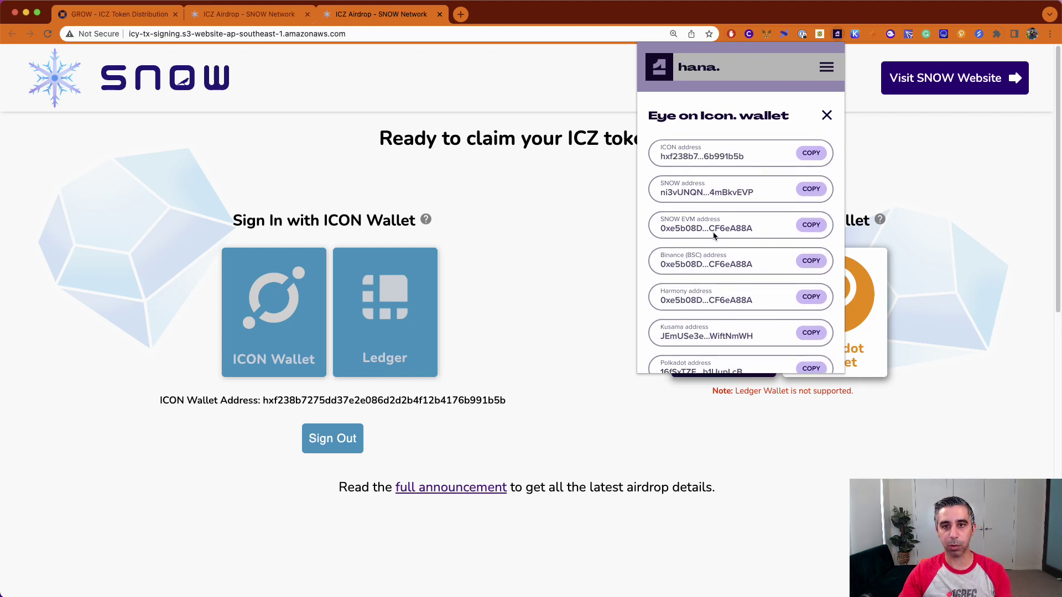
scroll(717, 285, down, 2)
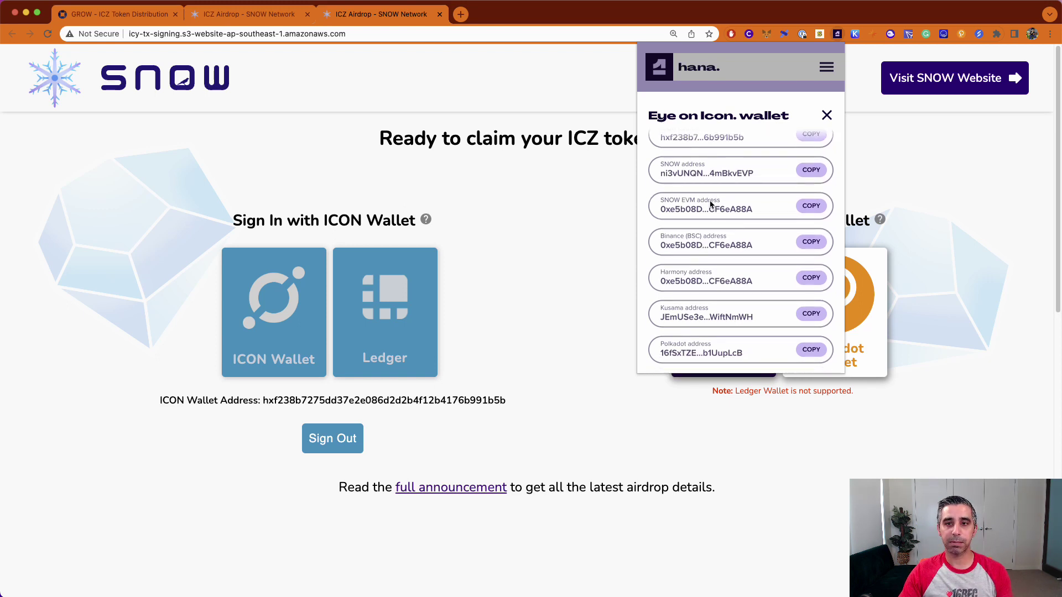
drag(664, 178, 769, 182)
click(755, 205)
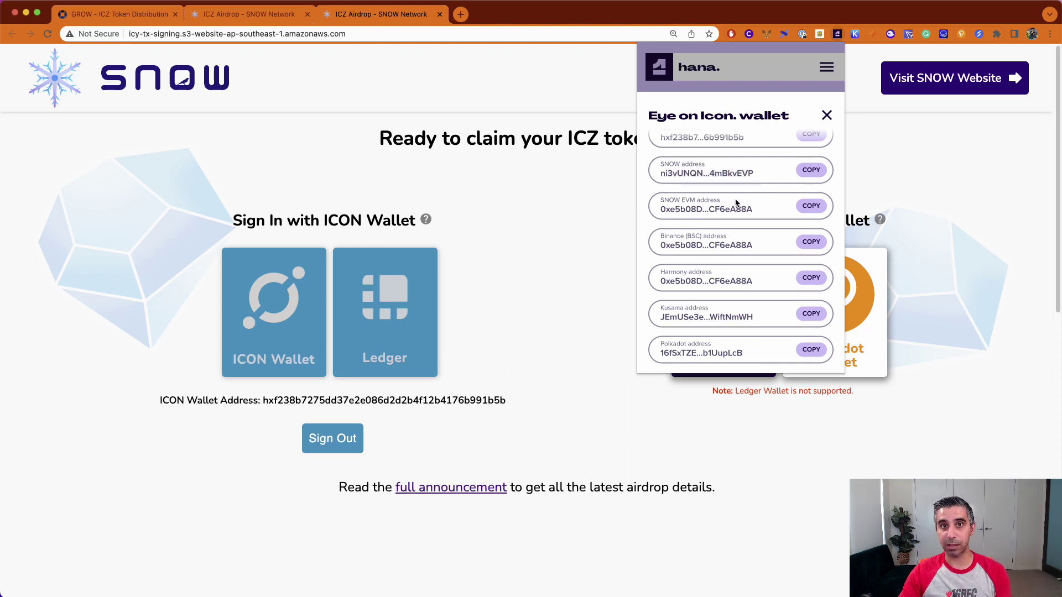
click(826, 116)
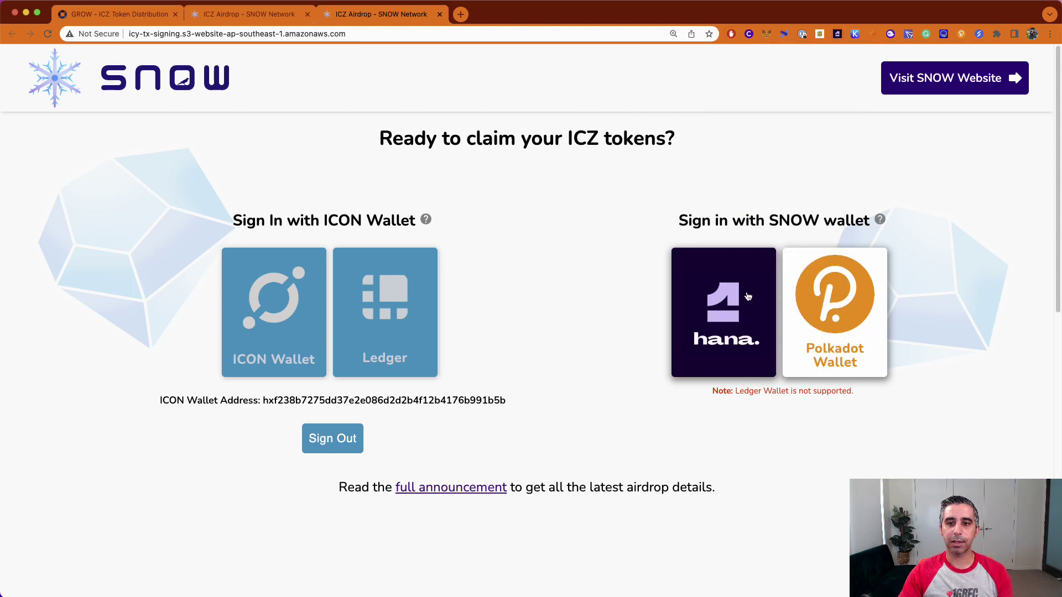
Sign in on the claim page with the Hana SNOW wallet account
click(721, 312)
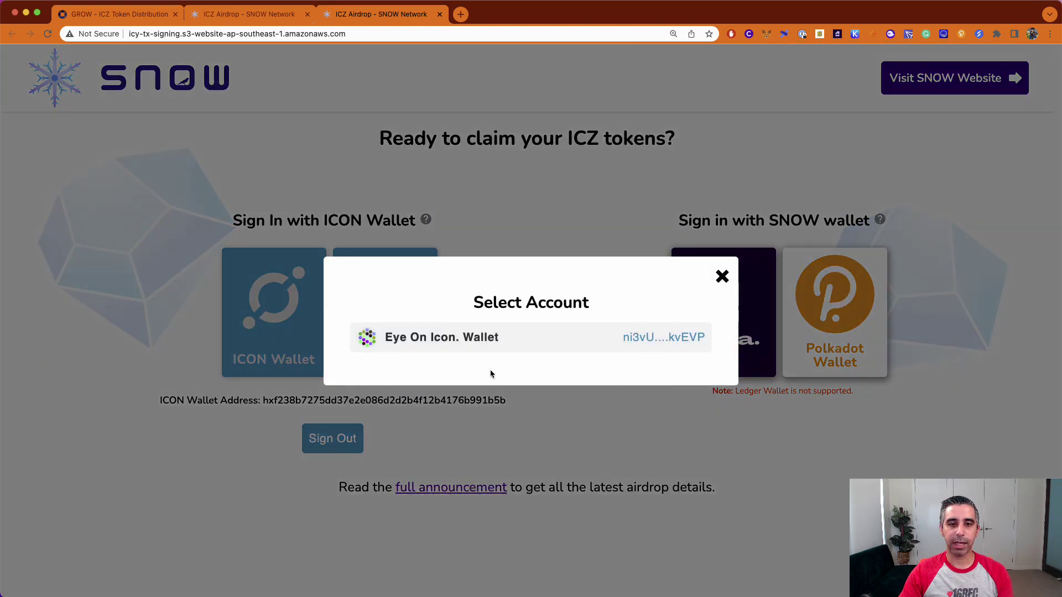
click(501, 339)
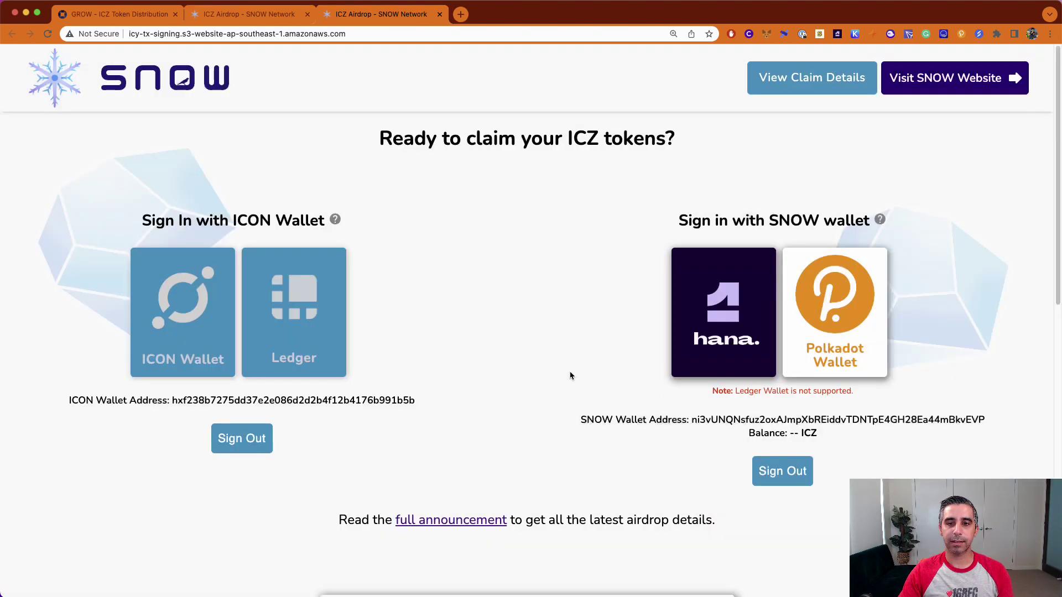
scroll(587, 250, down, 7)
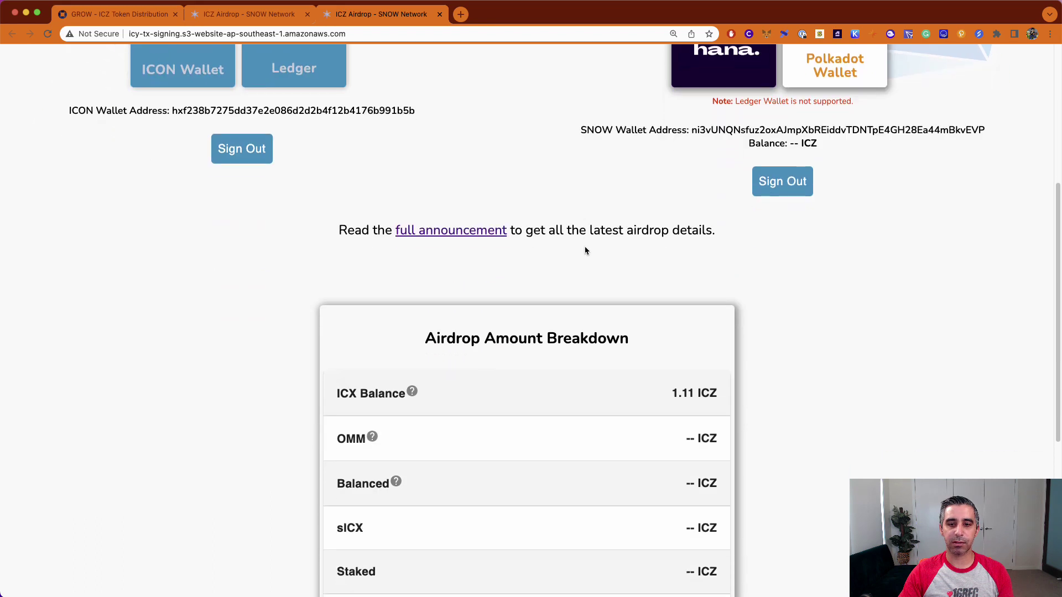
Review the 1.11 ICZ airdrop breakdown and start the hCaptcha verification
scroll(652, 257, down, 2)
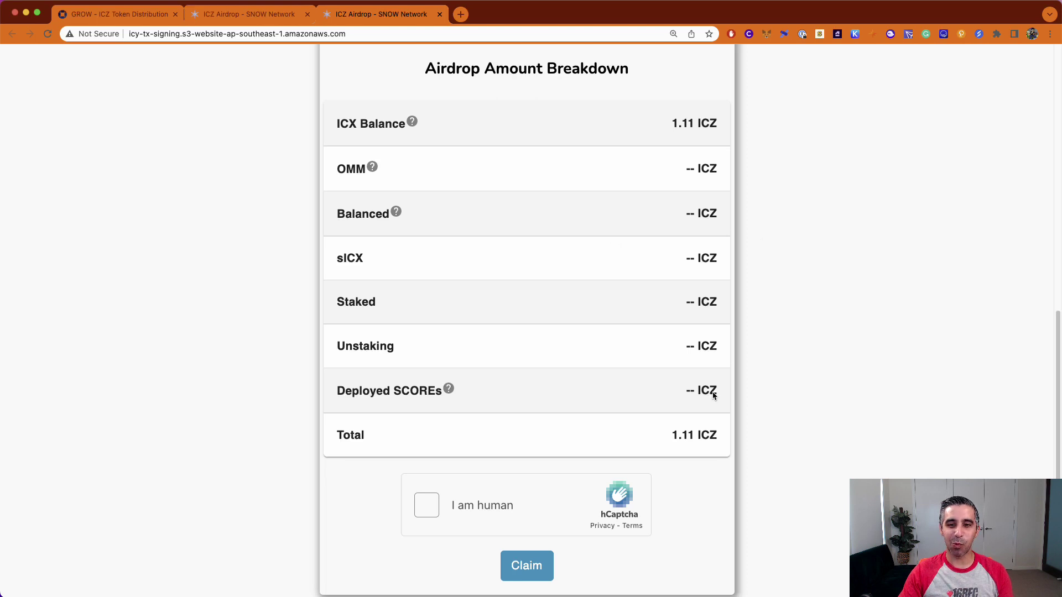
scroll(662, 232, up, 3)
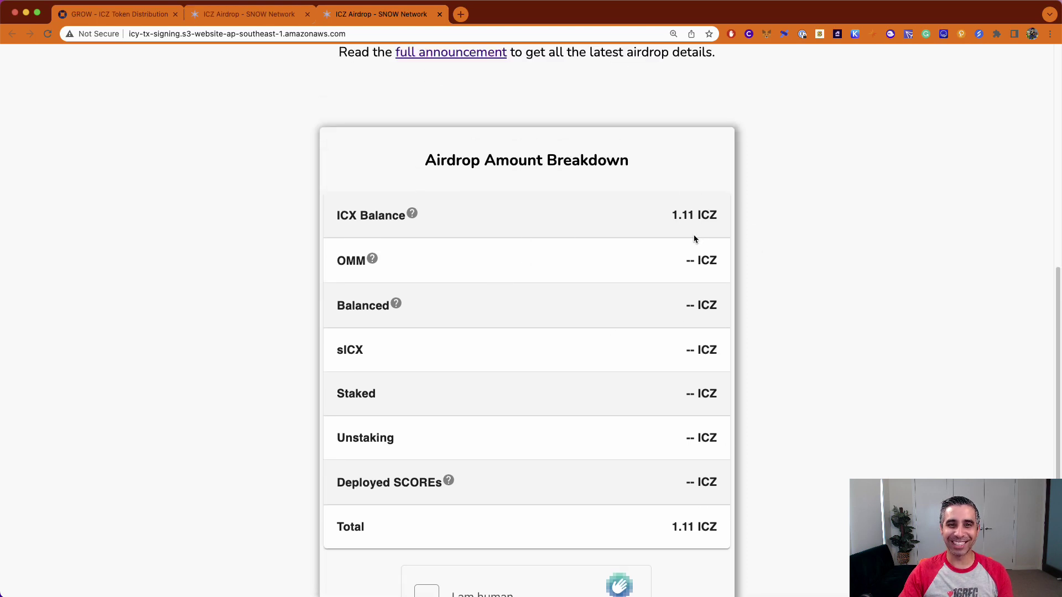
scroll(711, 247, up, 2)
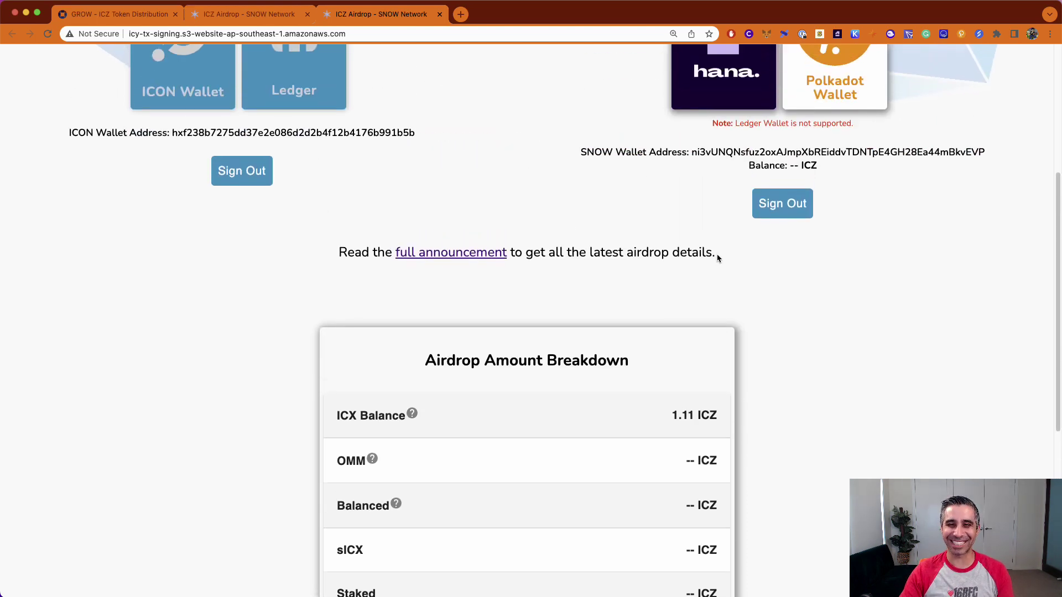
scroll(729, 245, down, 4)
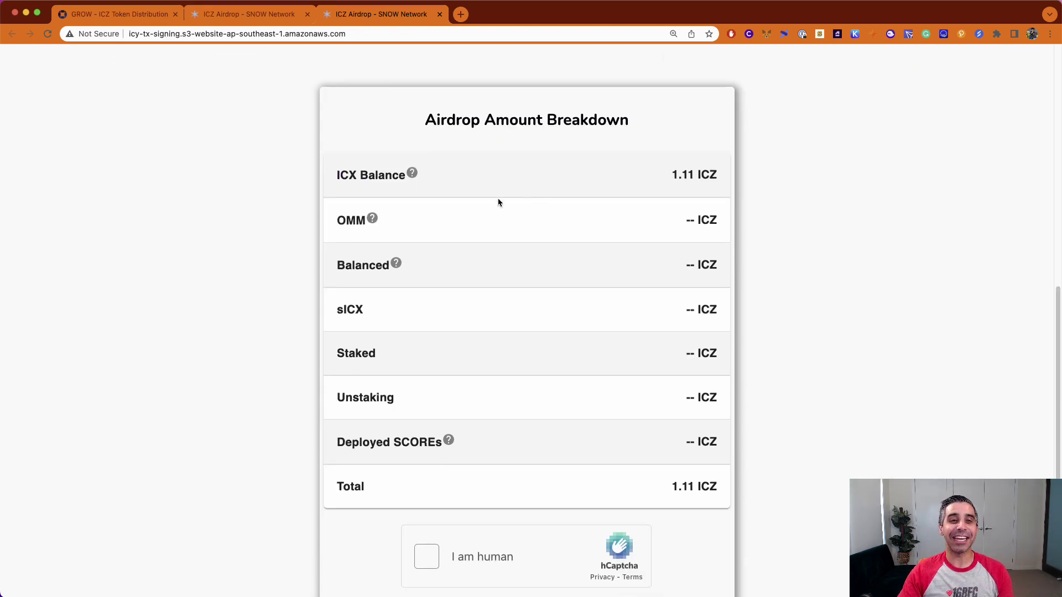
scroll(659, 232, down, 1)
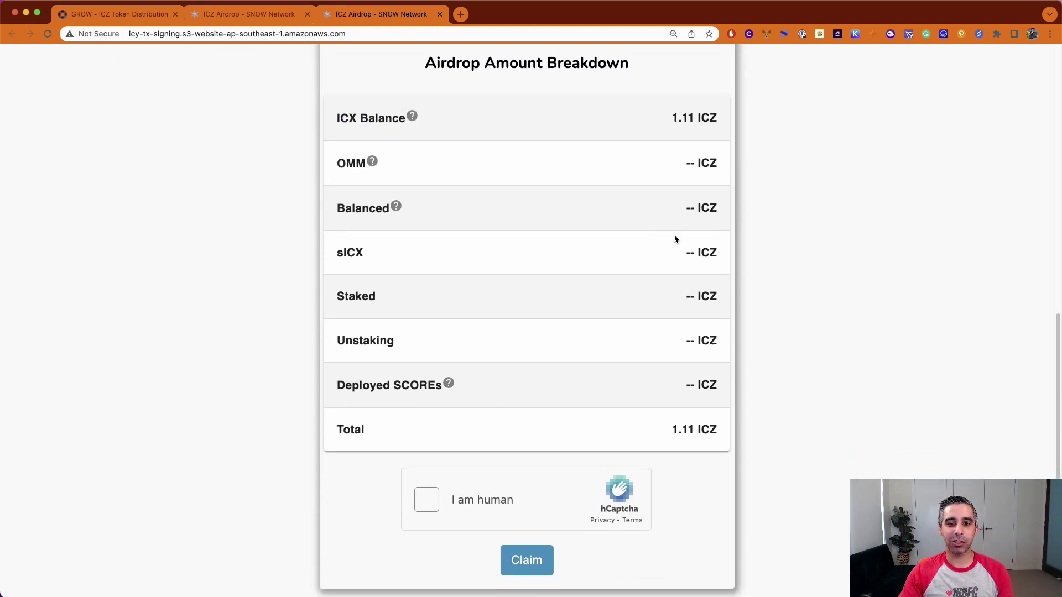
click(426, 501)
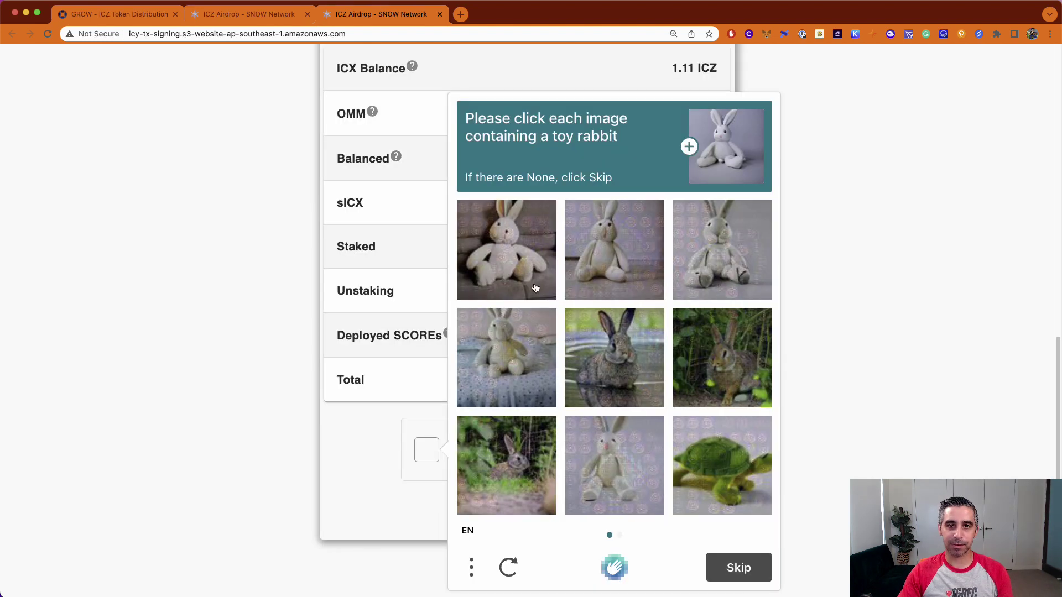
Solve the hCaptcha by selecting the toy rabbit images on both challenge pages
click(507, 250)
click(722, 250)
click(506, 358)
click(614, 466)
click(739, 568)
click(507, 251)
click(614, 358)
click(739, 567)
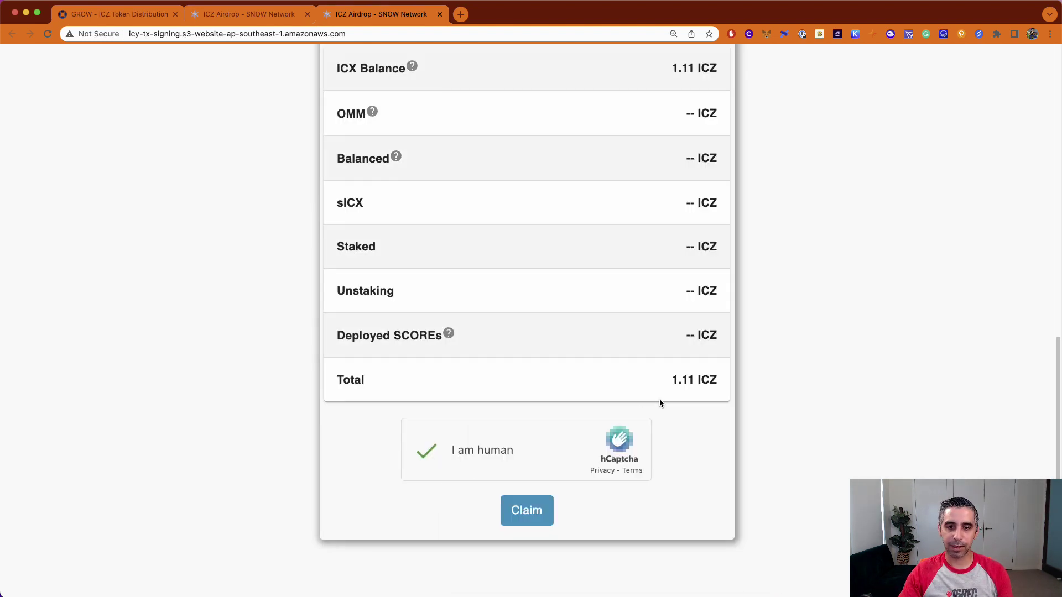
scroll(664, 402, up, 4)
scroll(664, 402, down, 4)
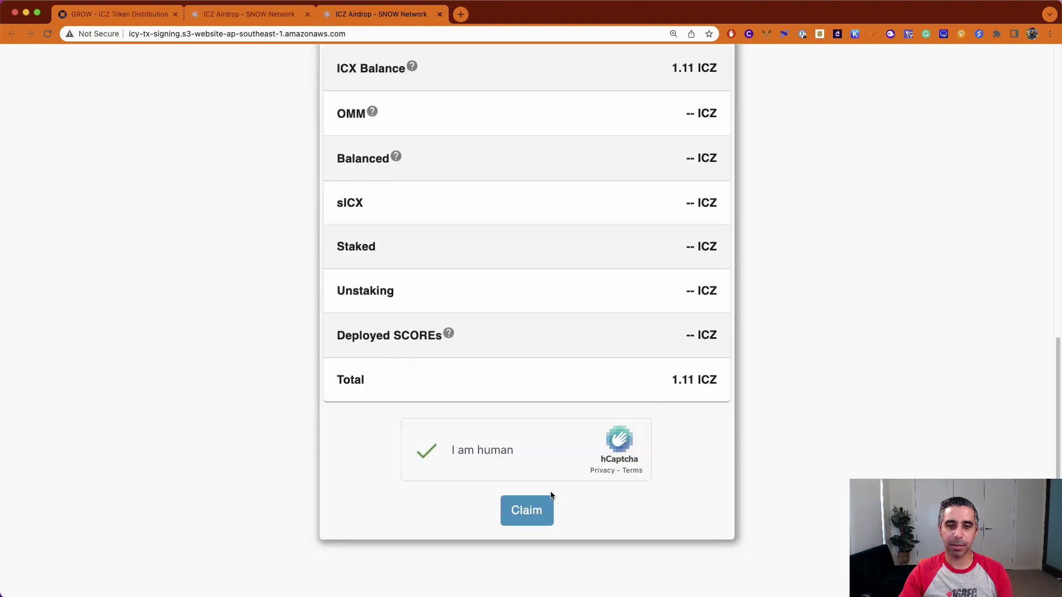
Claim the 1.11 ICZ, approving both Hana signing requests from the ICON and SNOW wallets
click(541, 512)
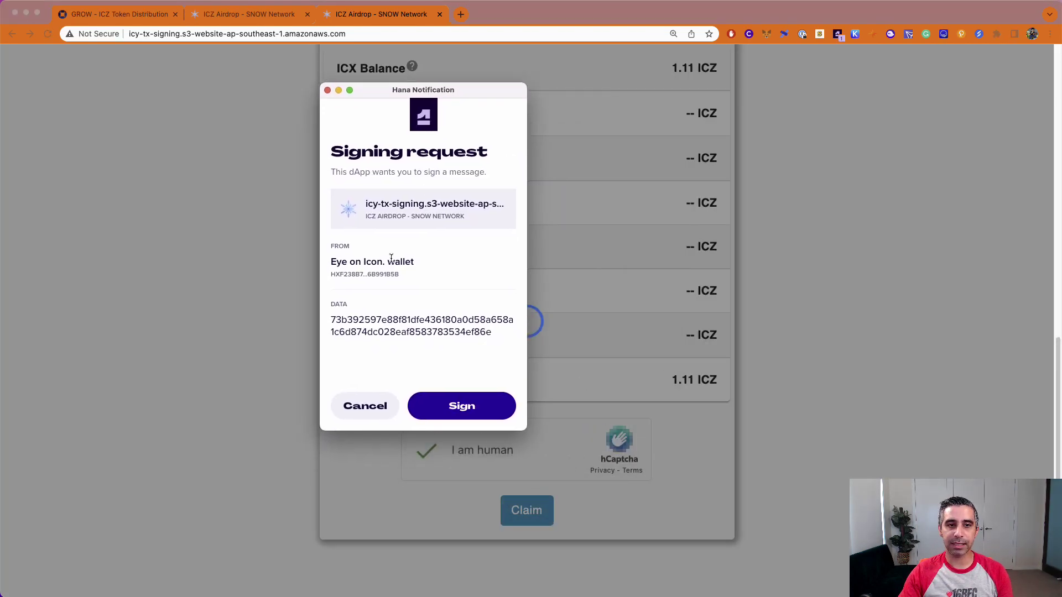
click(461, 411)
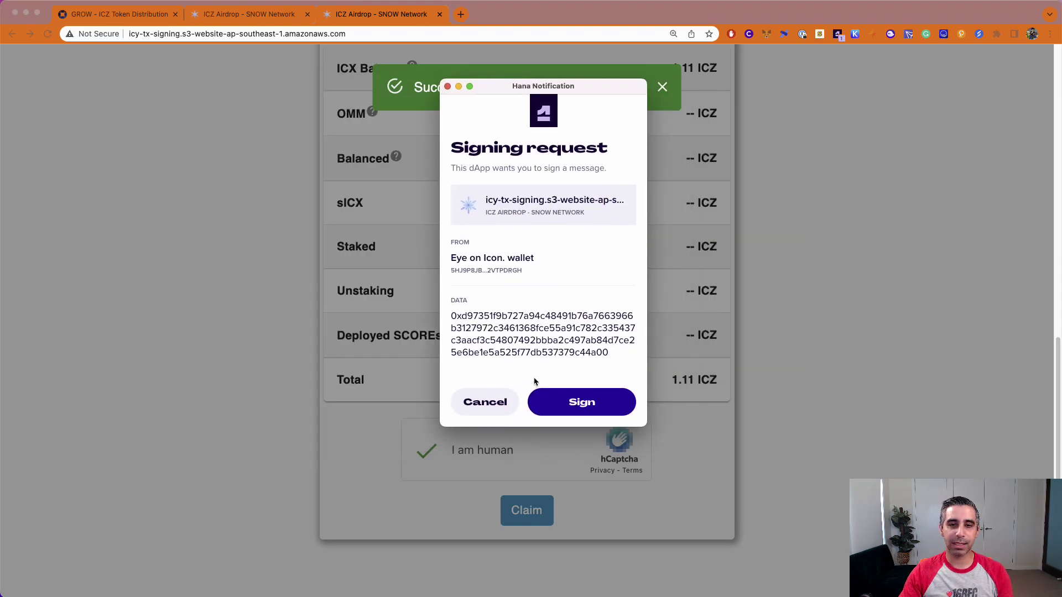
click(588, 406)
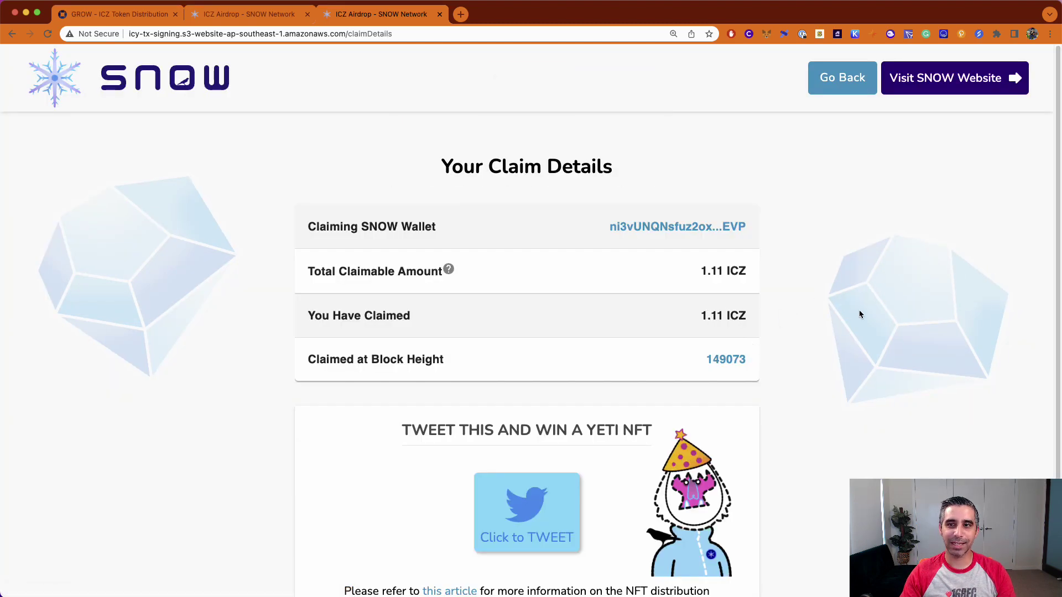
scroll(798, 293, down, 2)
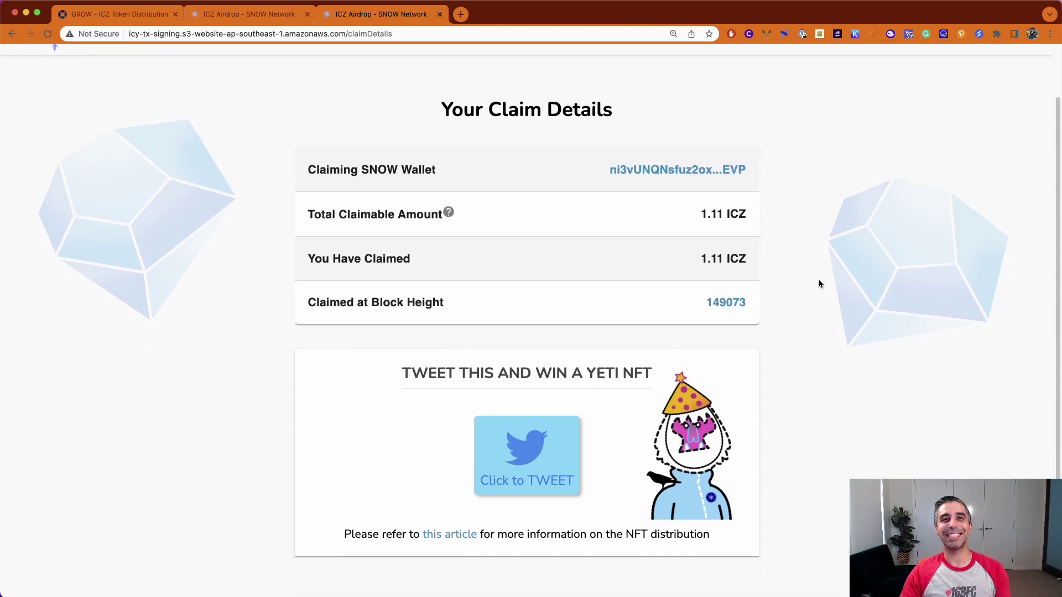
click(562, 471)
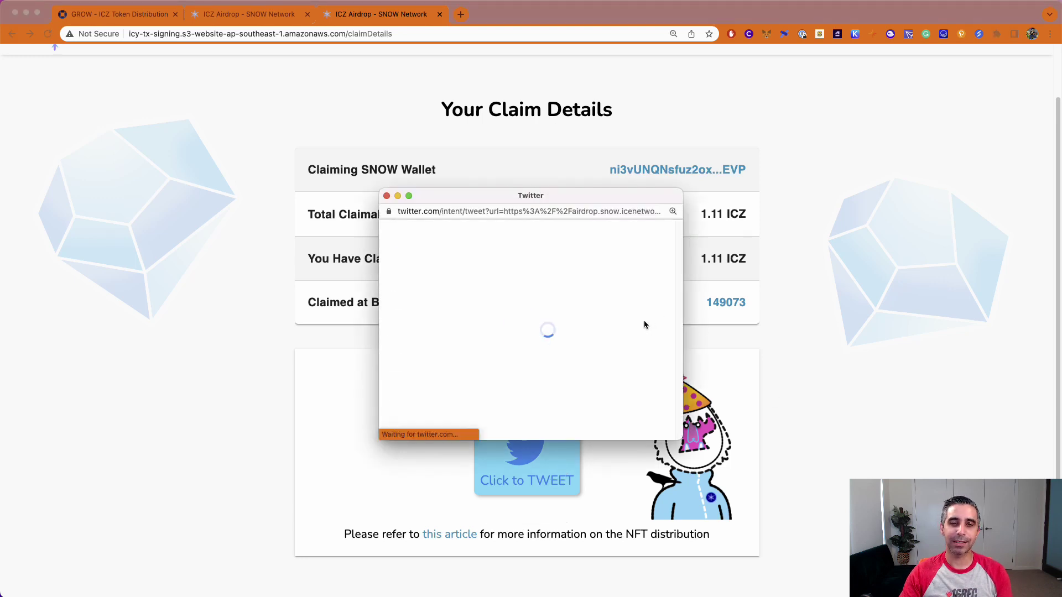
drag(684, 189, 936, 92)
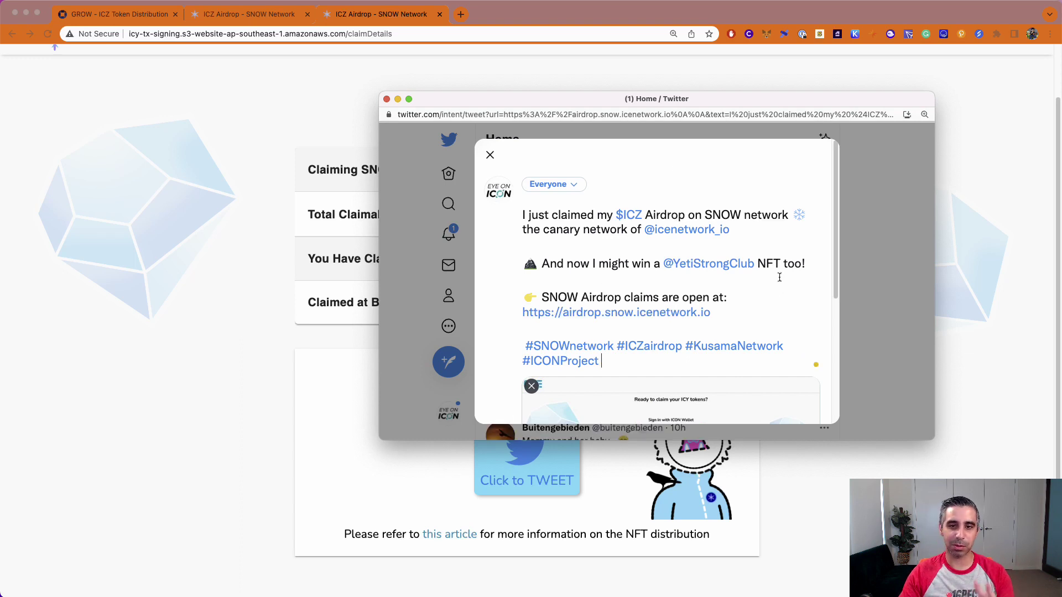
scroll(781, 278, down, 1)
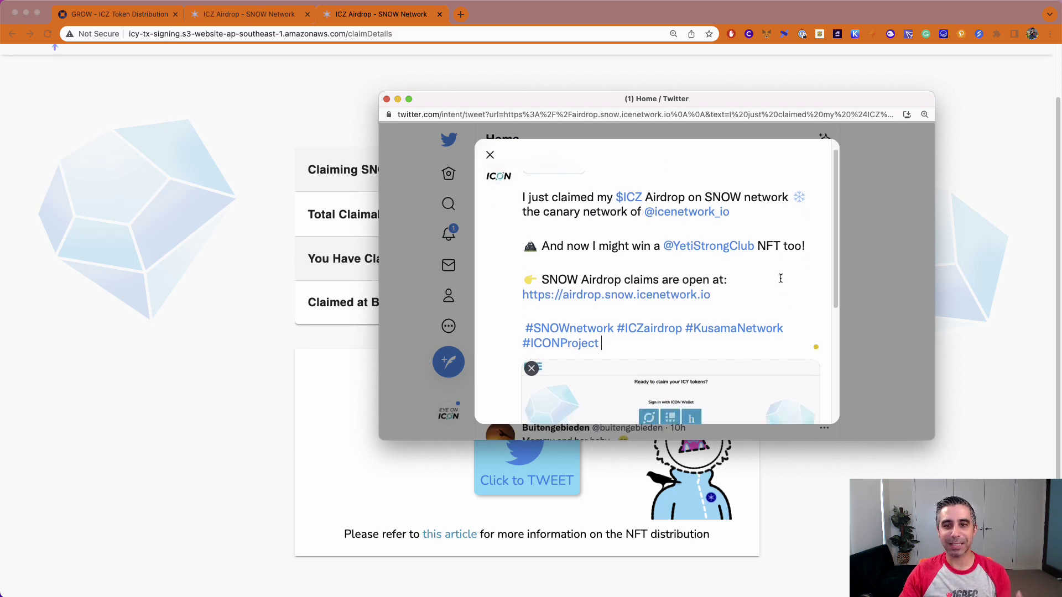
scroll(781, 278, down, 5)
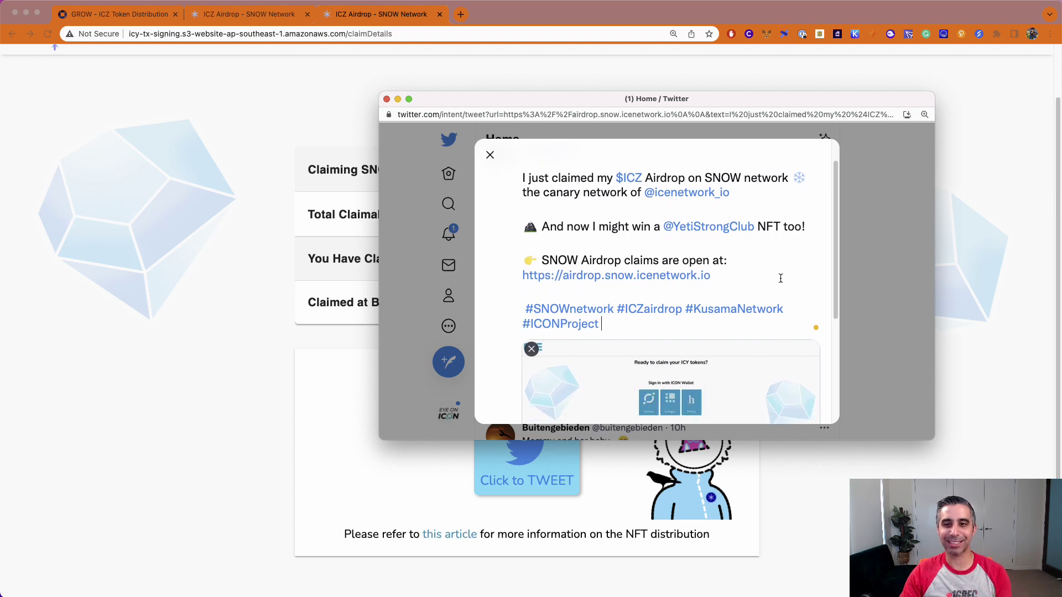
scroll(781, 278, down, 2)
scroll(781, 281, up, 8)
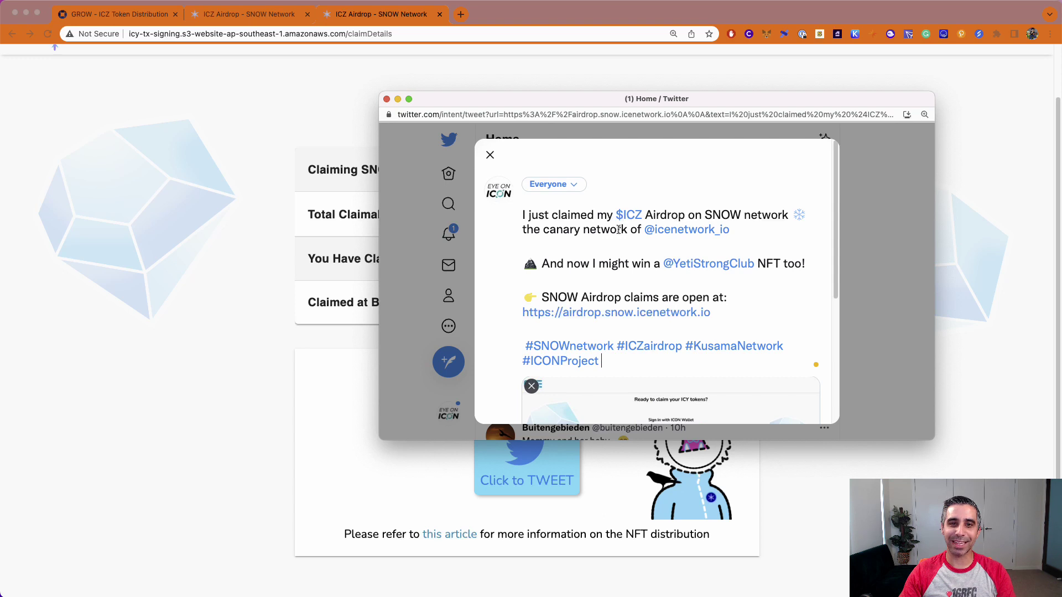
click(491, 156)
click(387, 99)
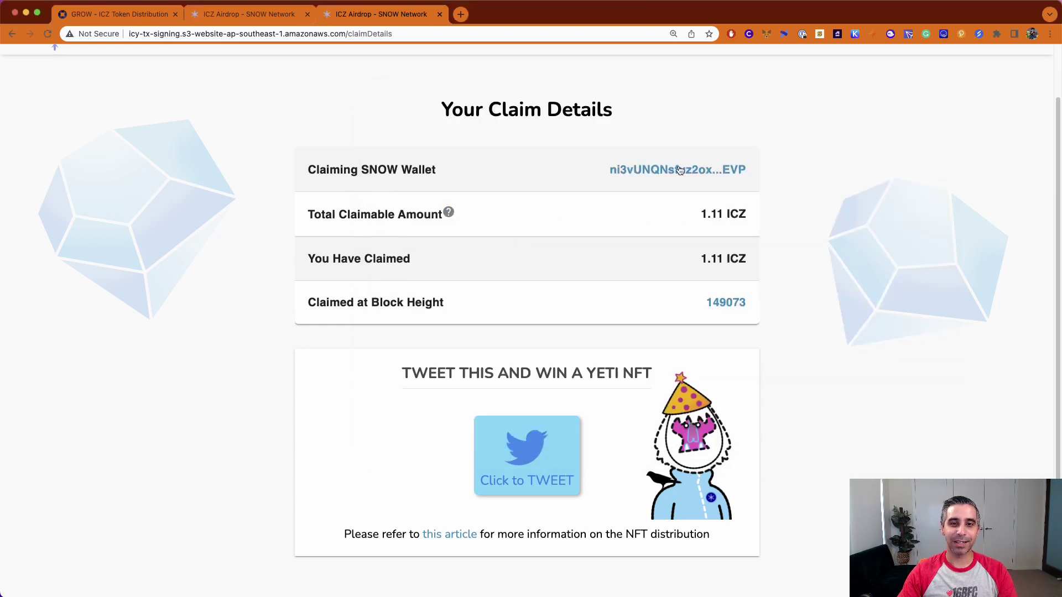
scroll(742, 251, up, 2)
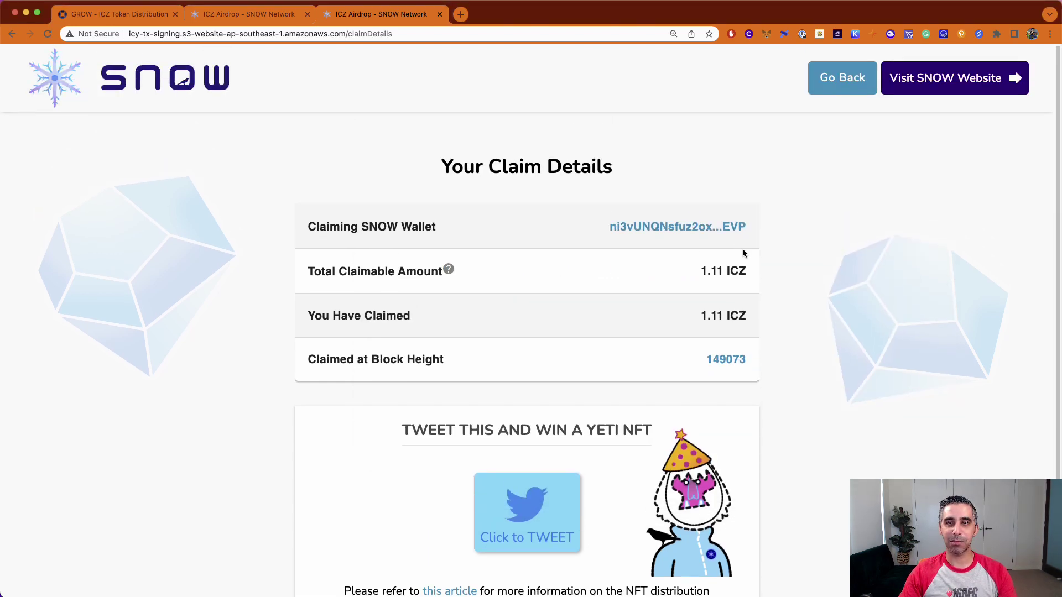
click(838, 35)
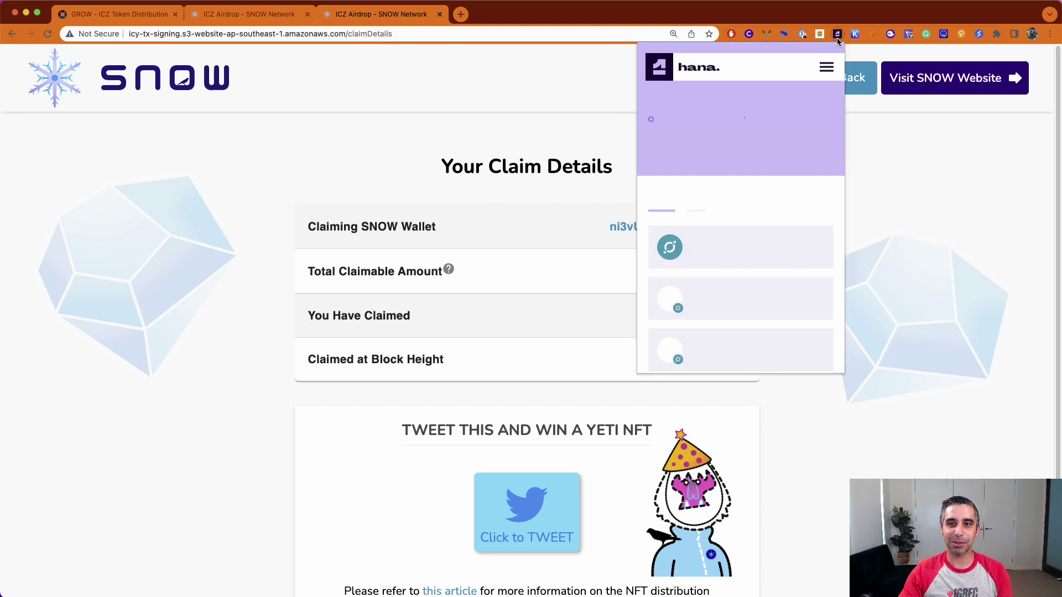
scroll(767, 225, down, 5)
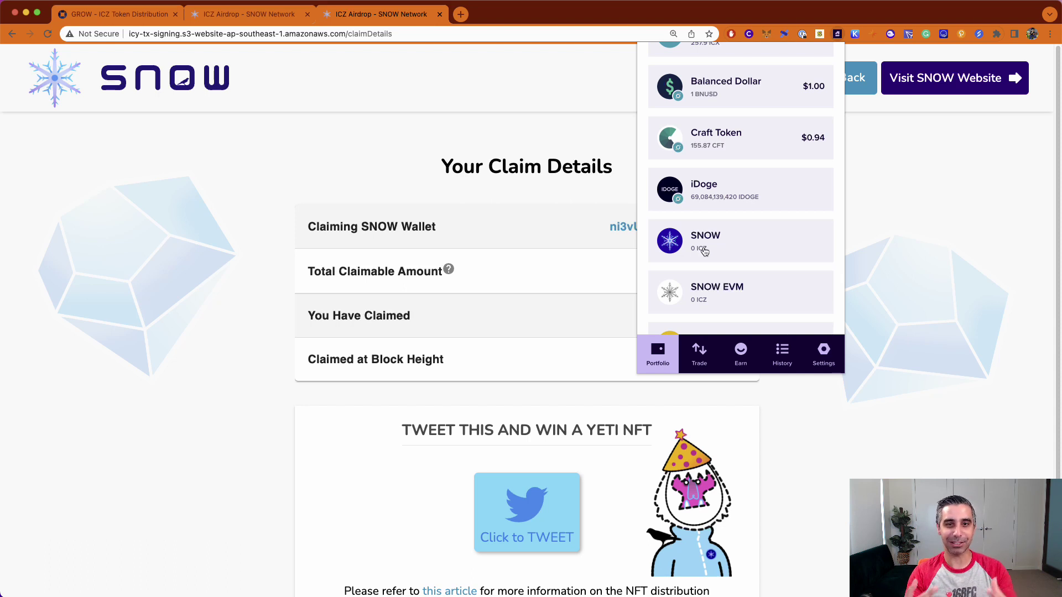
click(241, 231)
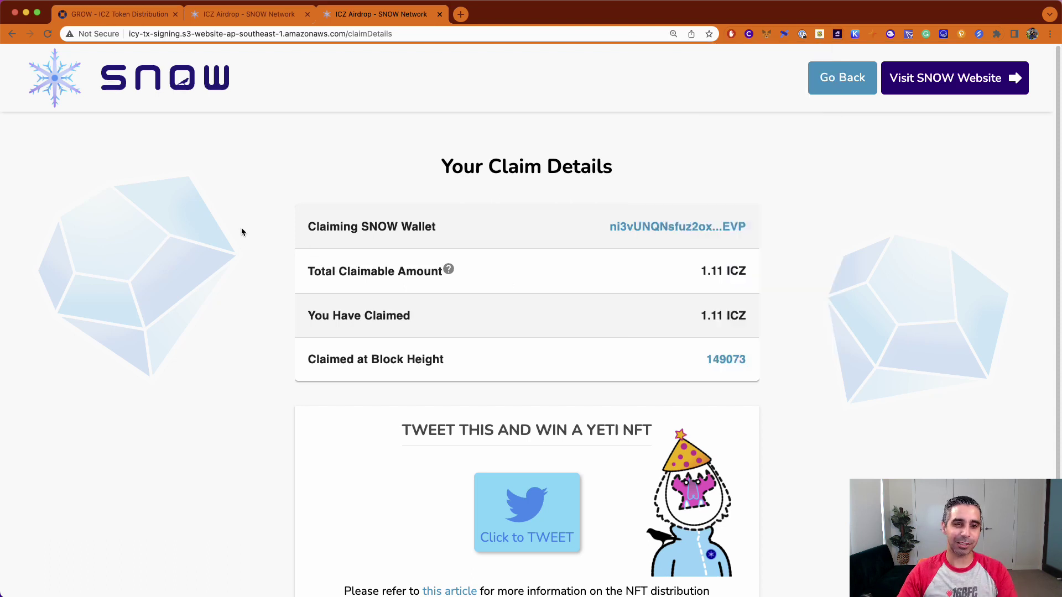